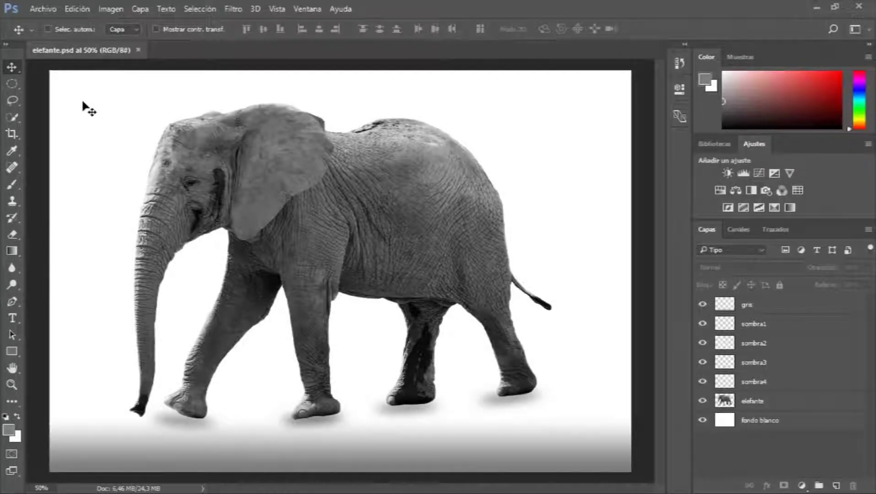
# Step: Open the selva.jpg landscape photo as its own document
pyautogui.click(51, 12)
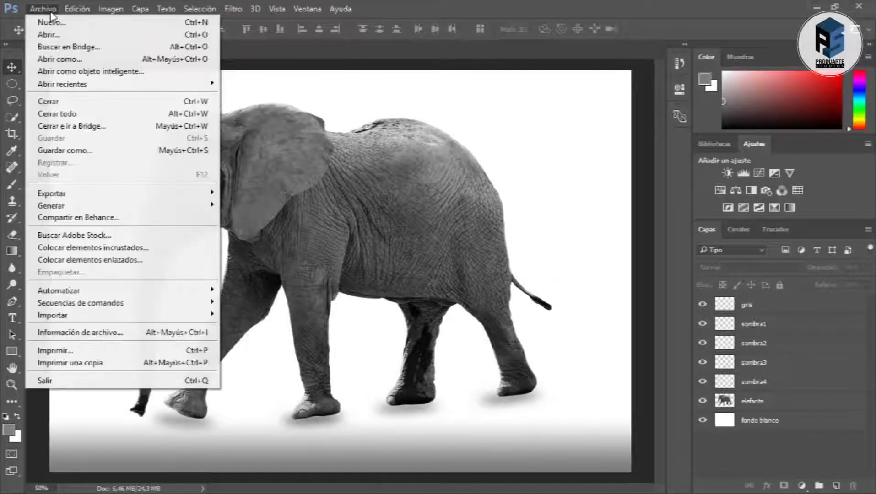
pyautogui.click(53, 36)
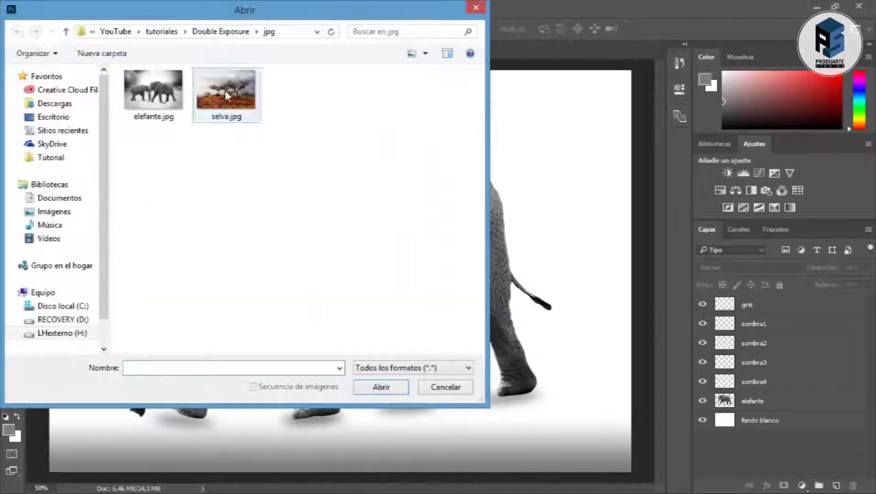
pyautogui.click(226, 93)
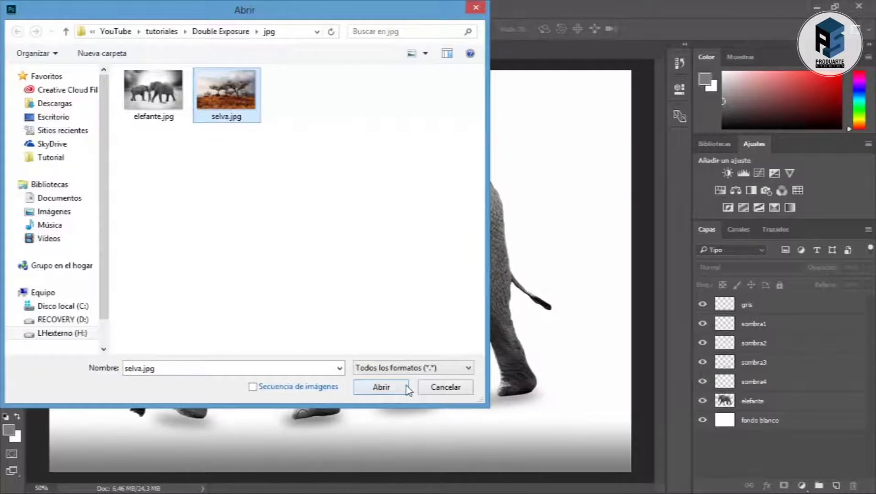
pyautogui.click(406, 388)
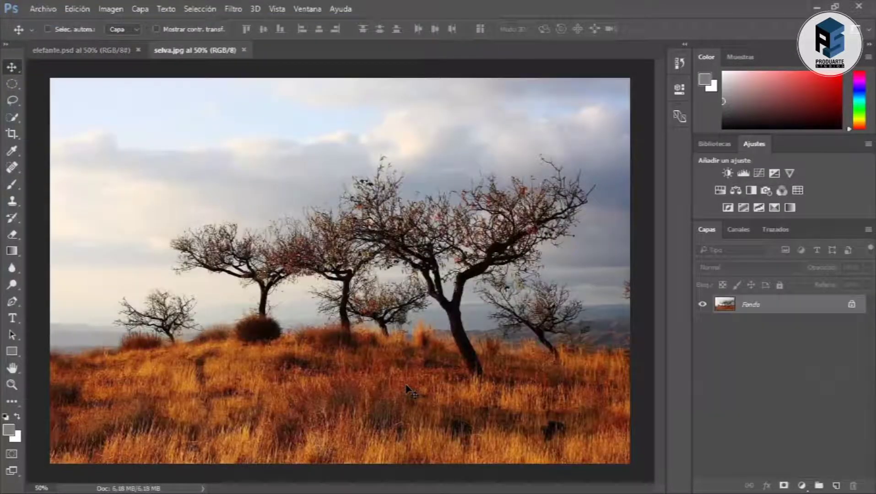
# Step: Copy all of selva.jpg and paste it into elefante.psd as a new layer
pyautogui.click(200, 10)
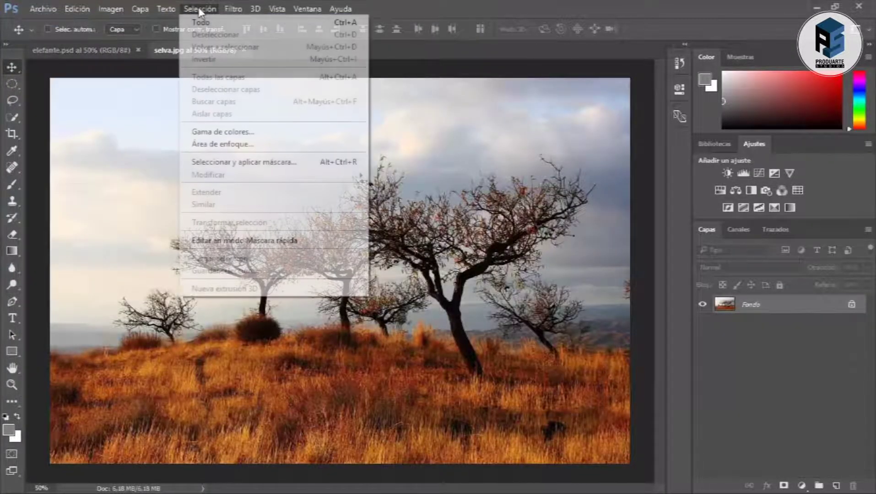
pyautogui.click(198, 21)
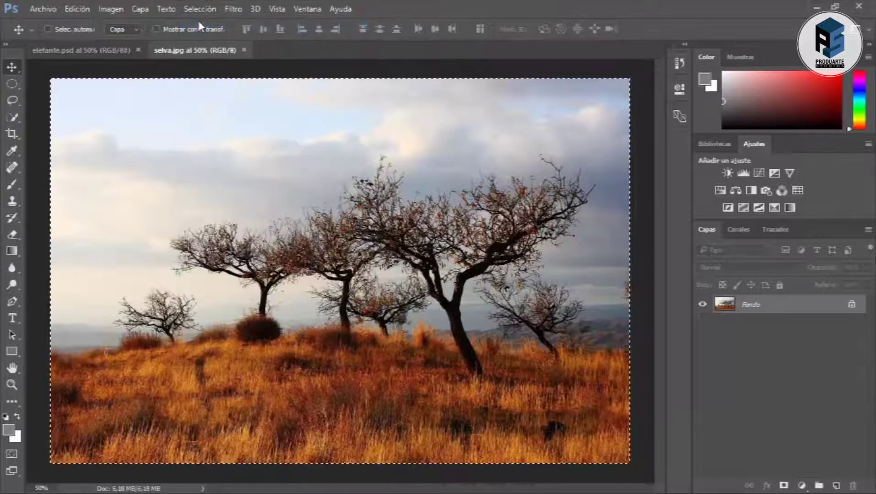
pyautogui.click(77, 9)
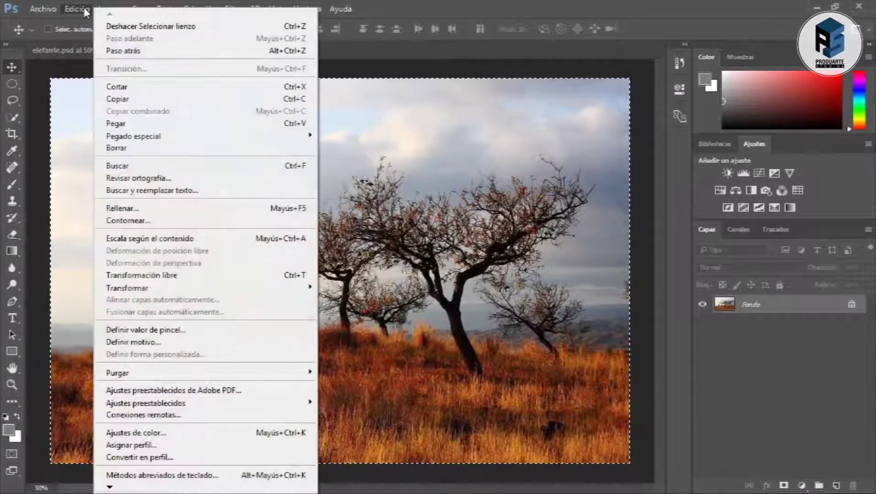
pyautogui.click(122, 100)
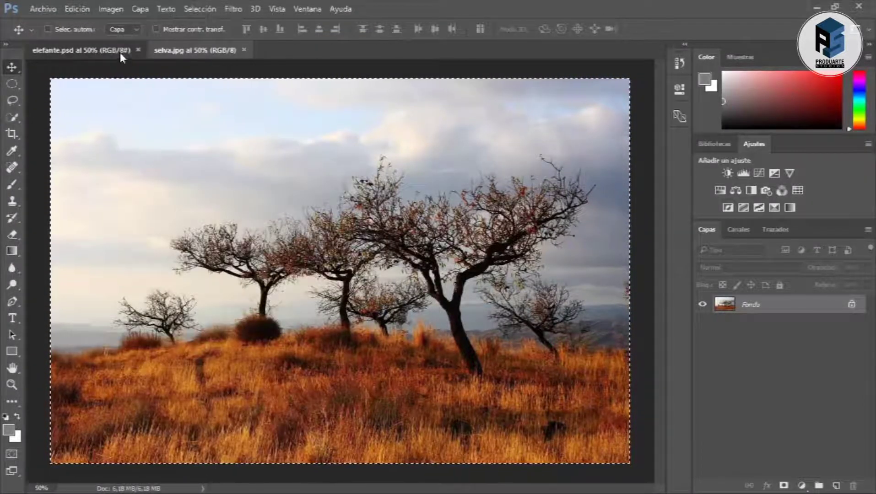
pyautogui.click(120, 52)
pyautogui.click(85, 10)
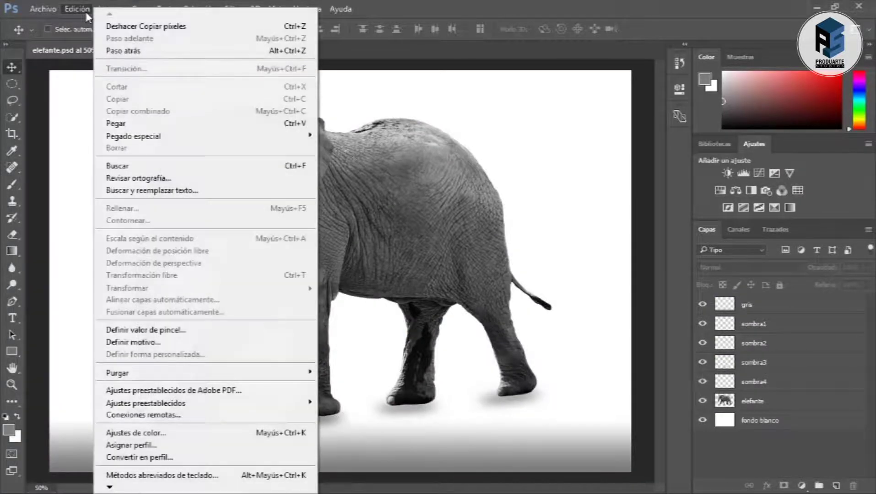
pyautogui.click(123, 124)
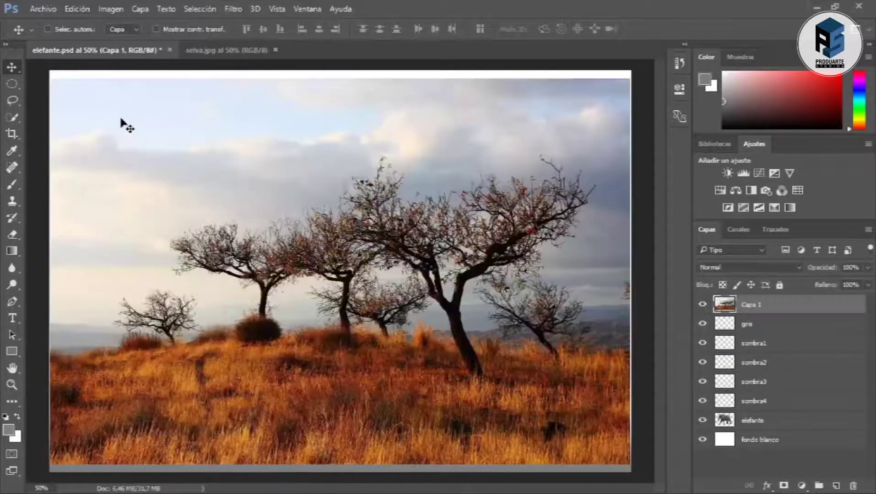
# Step: Set Capa 1 to Trama blending, place it just above elefante, and center the trees in the elephant
pyautogui.moveTo(294, 234)
pyautogui.mouseDown()
pyautogui.moveTo(270, 192)
pyautogui.moveTo(255, 216)
pyautogui.mouseUp()
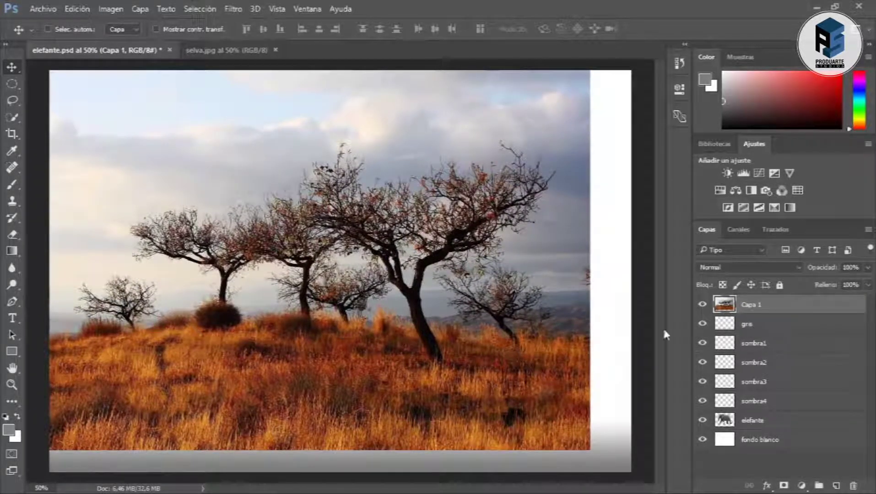
pyautogui.click(786, 266)
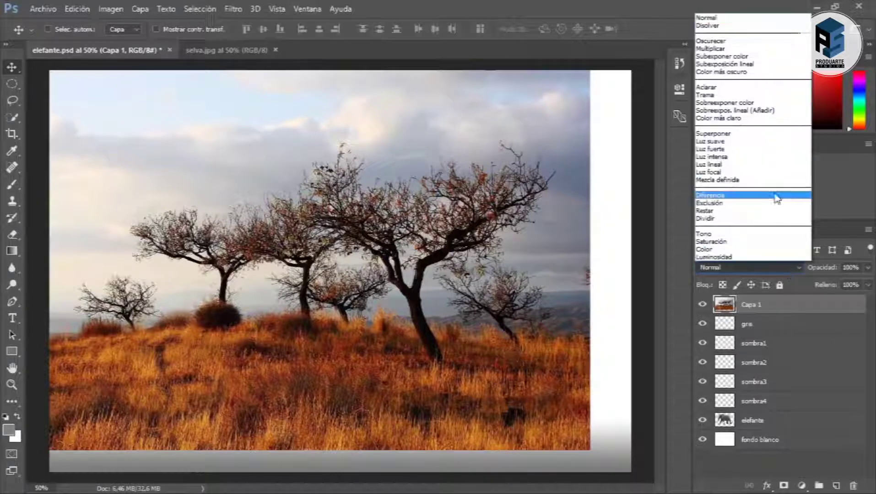
pyautogui.click(757, 95)
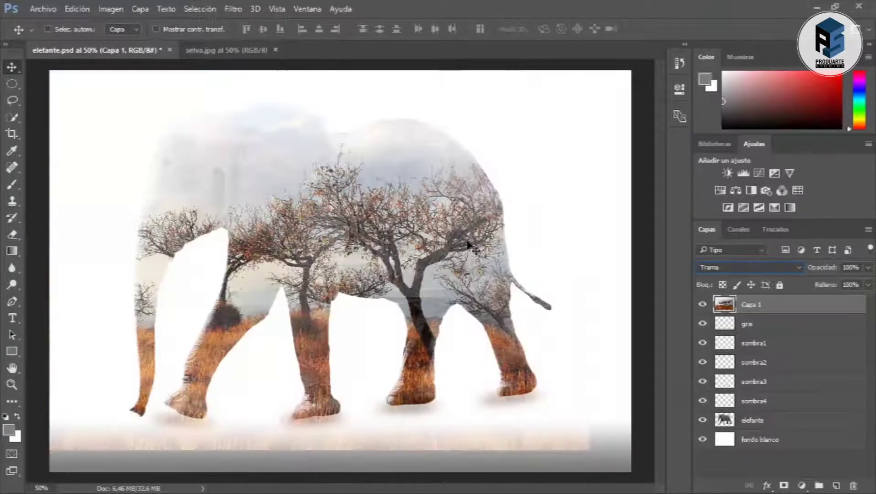
pyautogui.moveTo(424, 244); pyautogui.dragTo(407, 220)
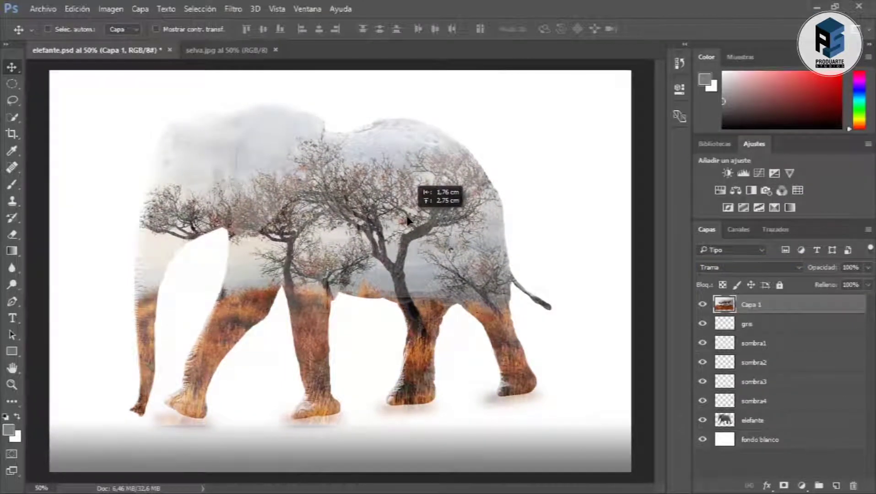
pyautogui.moveTo(761, 309); pyautogui.dragTo(755, 403)
pyautogui.moveTo(423, 237)
pyautogui.mouseDown()
pyautogui.moveTo(419, 245)
pyautogui.moveTo(434, 185)
pyautogui.moveTo(429, 246)
pyautogui.moveTo(426, 237)
pyautogui.mouseUp()
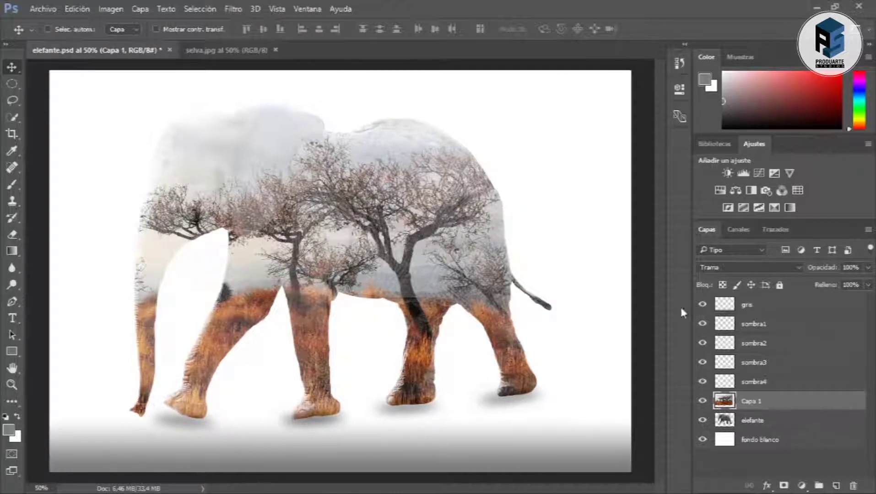
# Step: Set Capa 1's opacity to 75%
pyautogui.click(868, 285)
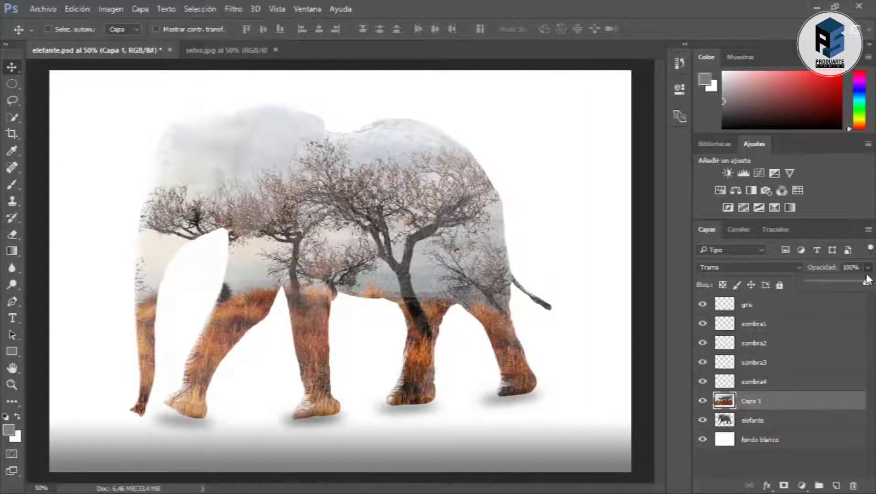
pyautogui.moveTo(866, 284); pyautogui.dragTo(851, 283)
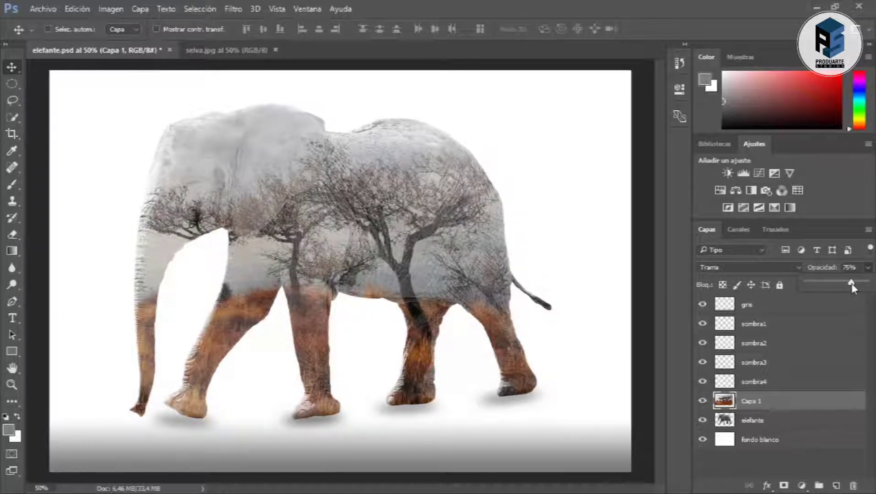
pyautogui.click(759, 403)
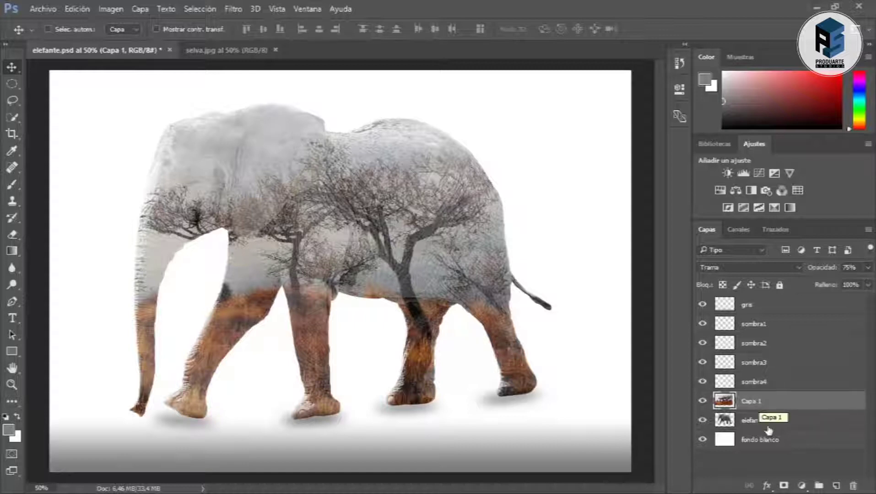
# Step: Add a layer mask to Capa 1 and set the Eraser to 306 px, 0% hardness
pyautogui.click(783, 486)
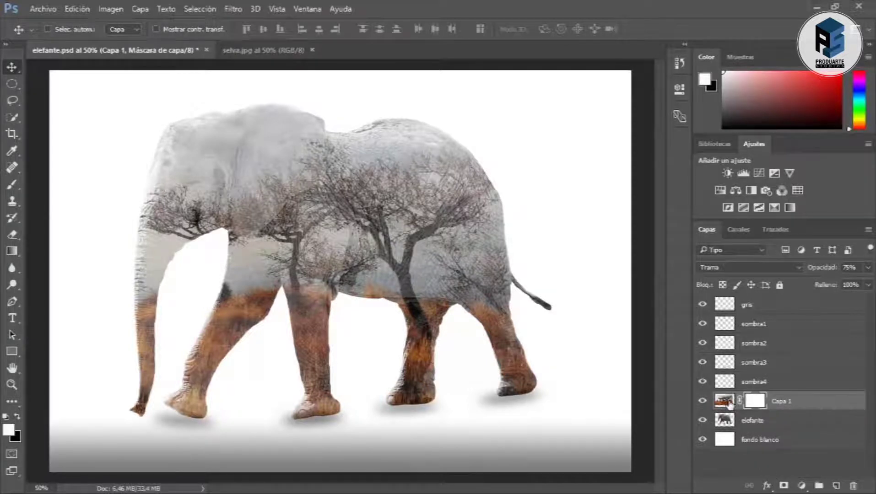
pyautogui.click(724, 401)
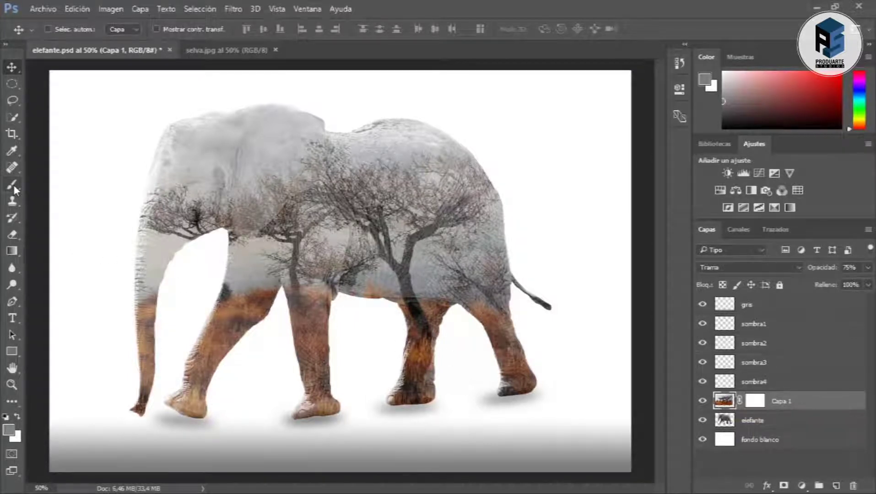
pyautogui.click(19, 232)
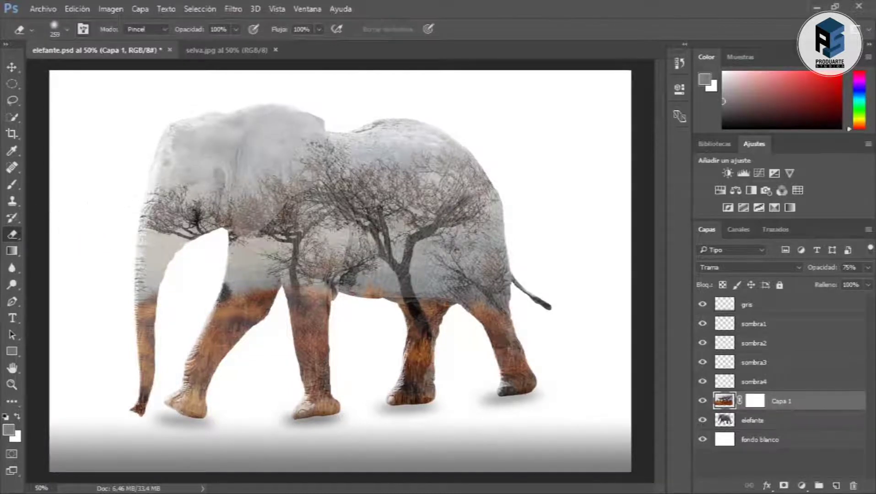
pyautogui.click(66, 28)
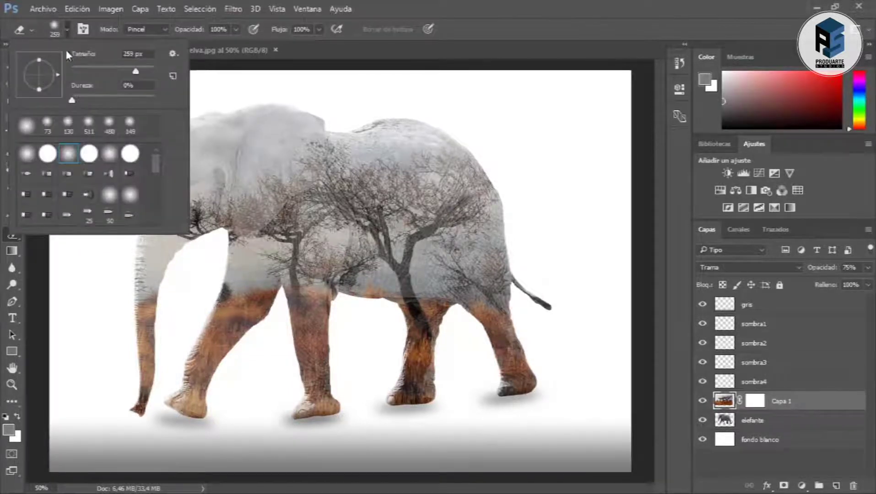
pyautogui.click(137, 74)
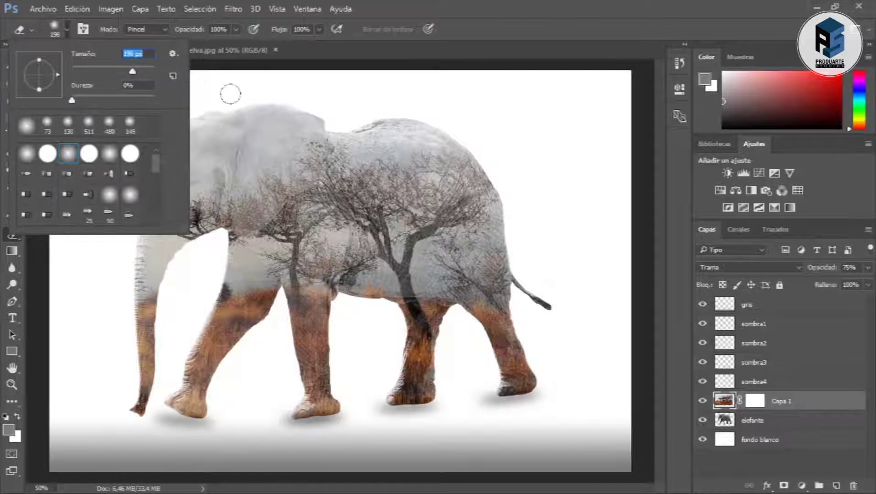
pyautogui.moveTo(137, 74); pyautogui.dragTo(138, 72)
# Step: Erase the trees from the elephant's head and trunk, undoing the stray front-leg strokes
pyautogui.moveTo(254, 90)
pyautogui.mouseDown()
pyautogui.moveTo(106, 257)
pyautogui.moveTo(274, 178)
pyautogui.moveTo(315, 76)
pyautogui.moveTo(449, 79)
pyautogui.mouseUp()
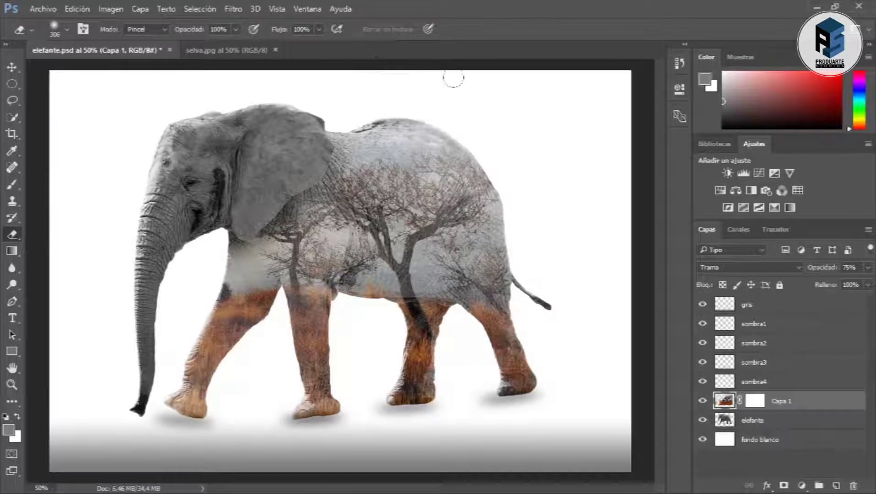
pyautogui.moveTo(247, 247); pyautogui.dragTo(178, 410)
pyautogui.hotkey('ctrl', 'z')
pyautogui.moveTo(245, 249)
pyautogui.mouseDown()
pyautogui.moveTo(233, 311)
pyautogui.moveTo(254, 275)
pyautogui.moveTo(206, 339)
pyautogui.moveTo(229, 329)
pyautogui.moveTo(197, 366)
pyautogui.mouseUp()
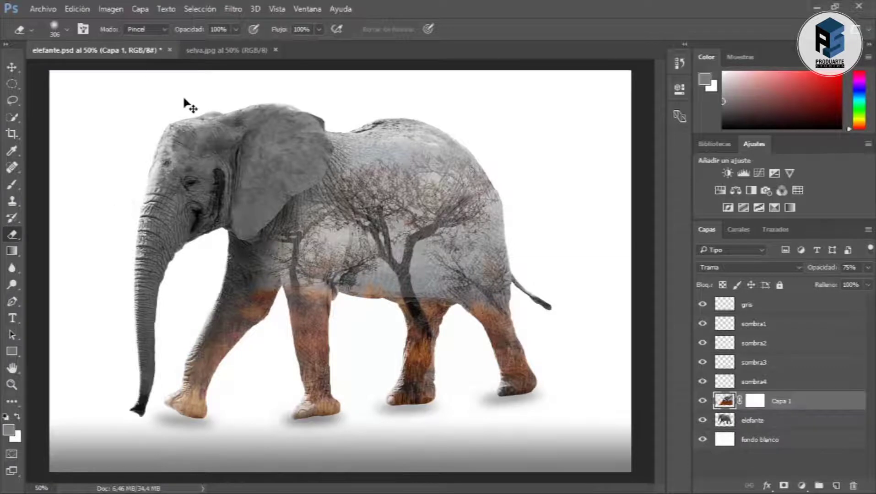
pyautogui.hotkey('ctrl', 'z')
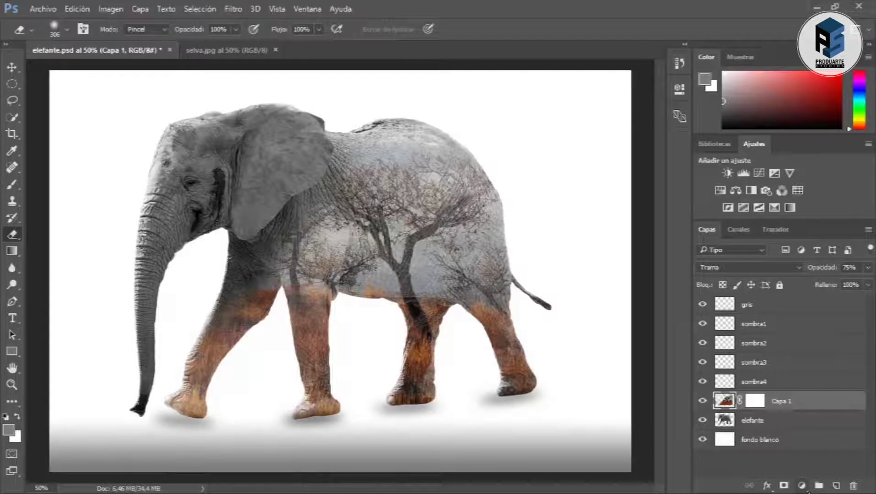
pyautogui.click(801, 485)
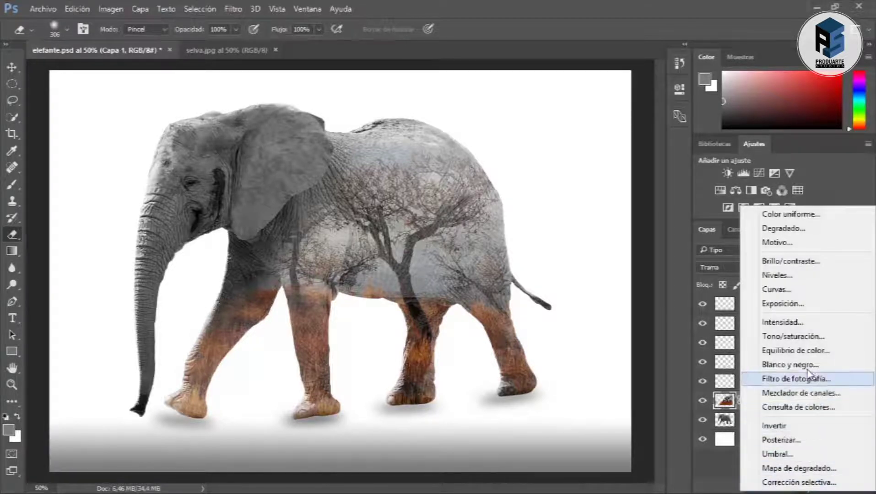
# Step: Add a Gradient fill layer using the violet-to-orange preset
pyautogui.click(783, 229)
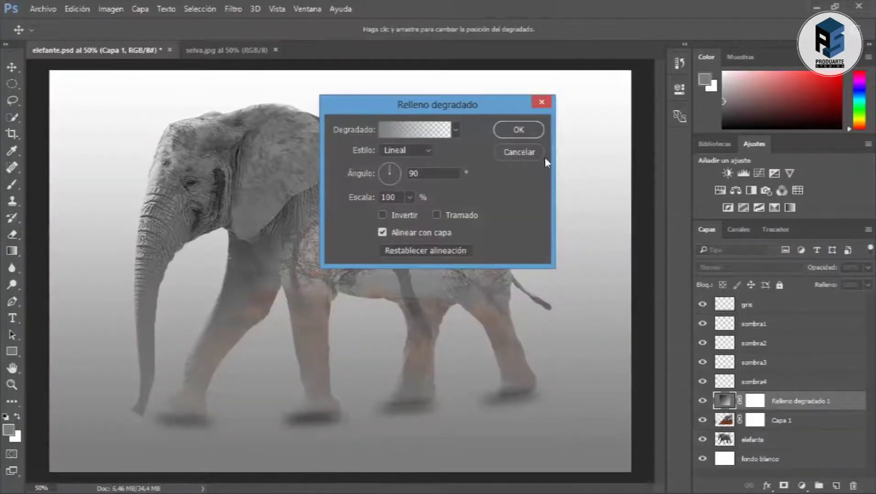
pyautogui.click(455, 130)
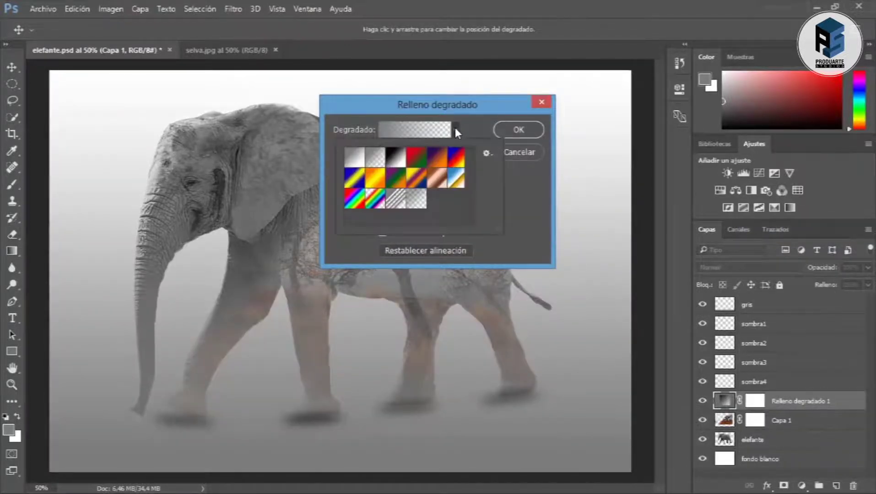
pyautogui.click(437, 158)
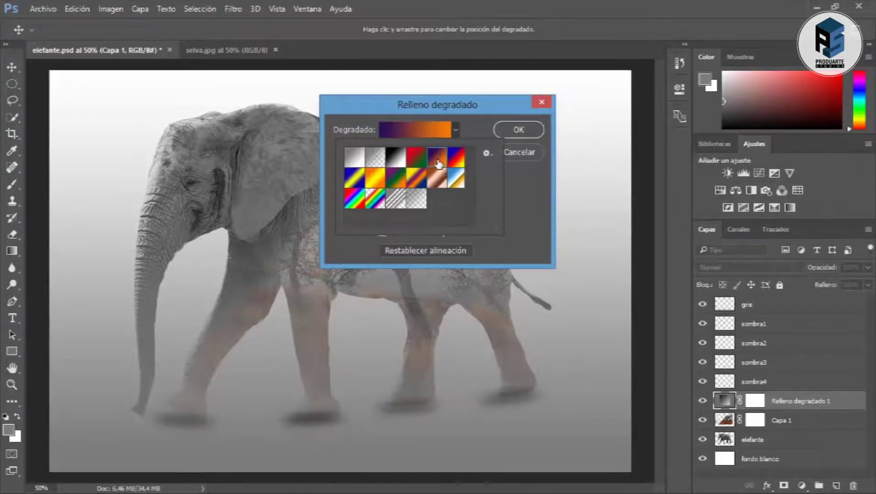
pyautogui.click(519, 131)
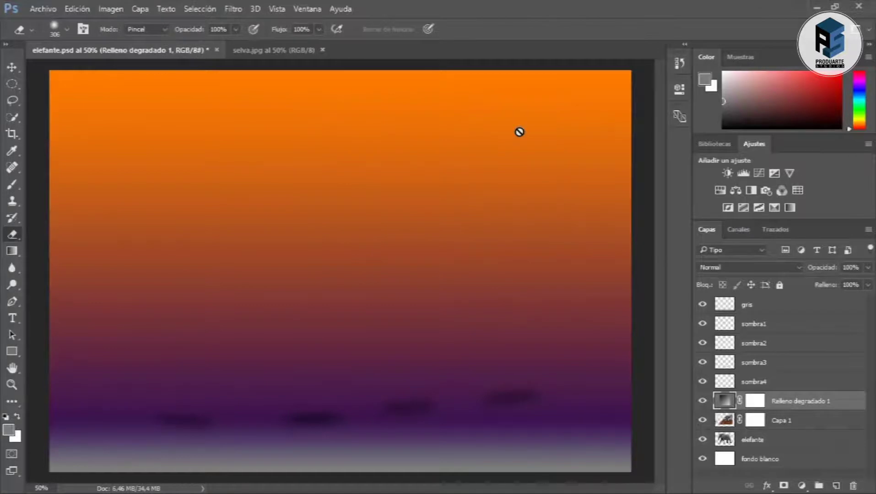
# Step: Set the gradient layer to Superponer blending at 40% opacity
pyautogui.click(795, 269)
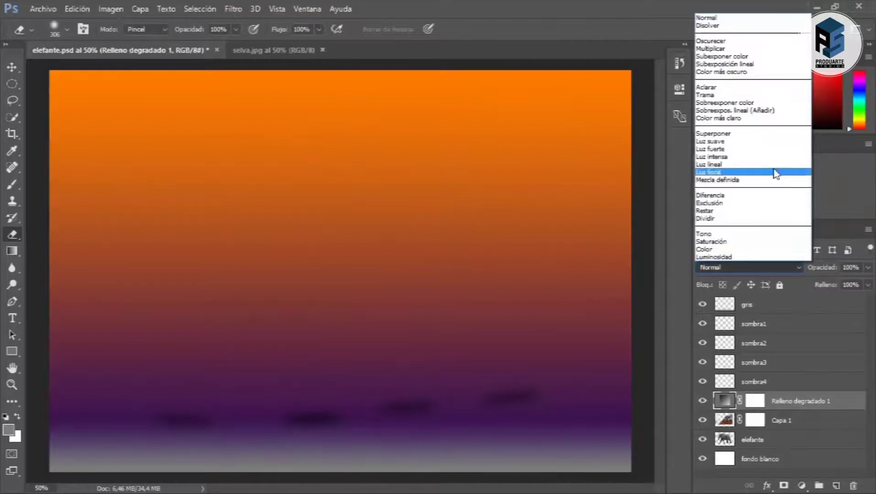
pyautogui.click(768, 140)
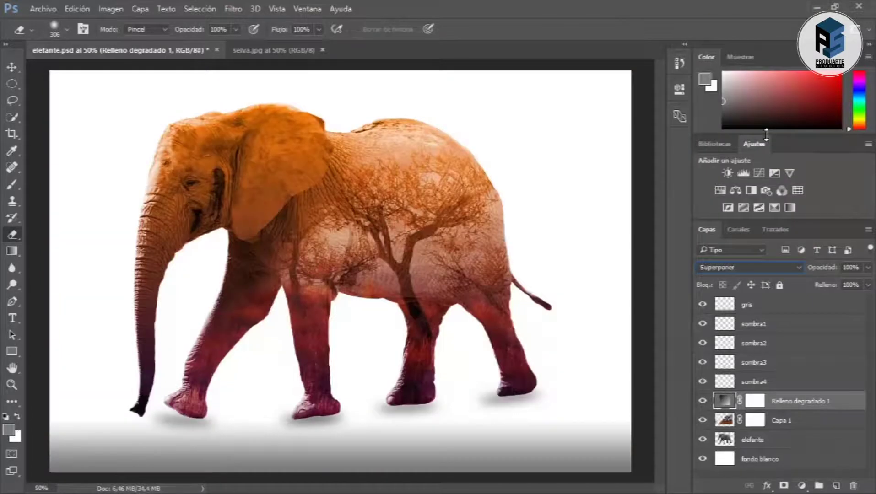
pyautogui.click(866, 267)
pyautogui.moveTo(866, 283); pyautogui.dragTo(830, 283)
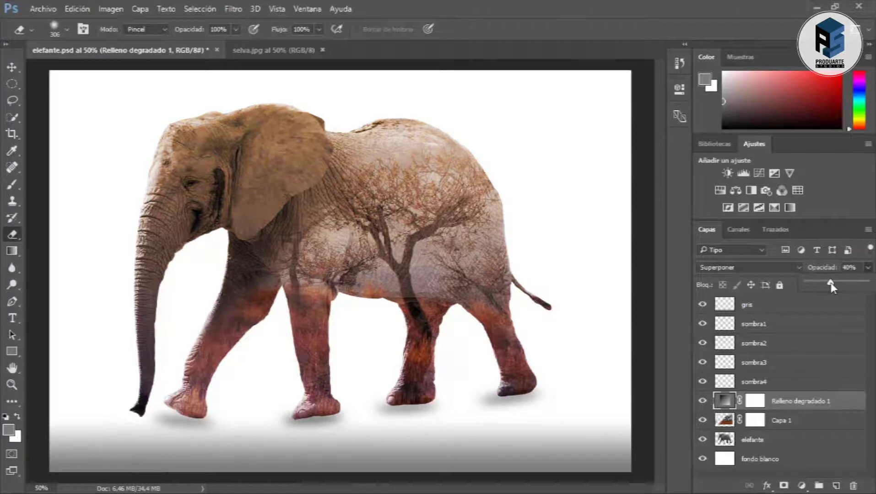
pyautogui.click(14, 68)
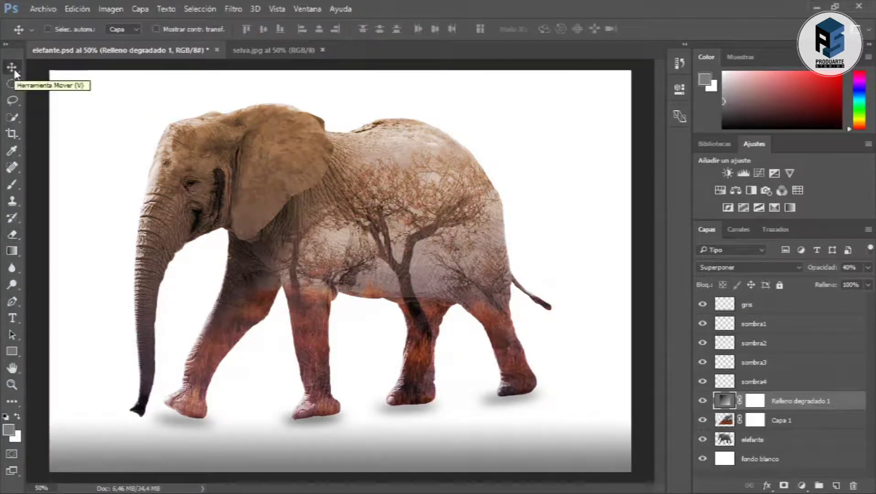
pyautogui.doubleClick(11, 386)
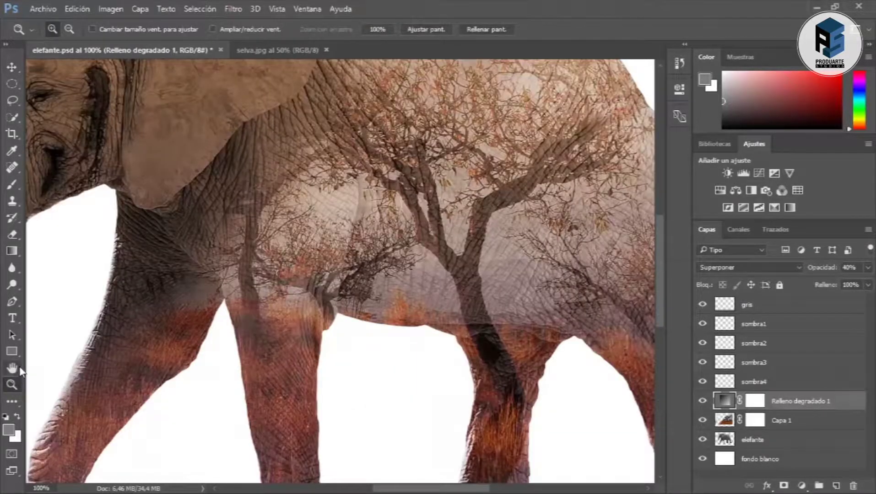
pyautogui.moveTo(287, 139); pyautogui.dragTo(253, 269)
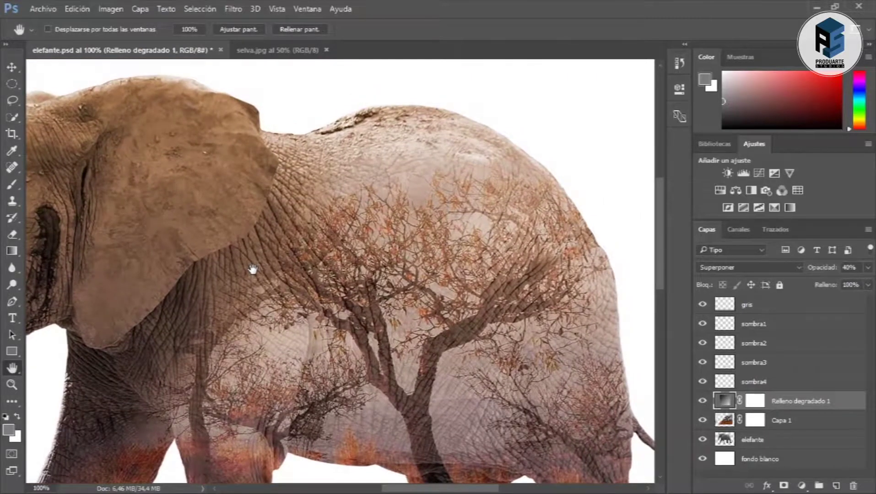
pyautogui.moveTo(252, 255); pyautogui.dragTo(432, 234)
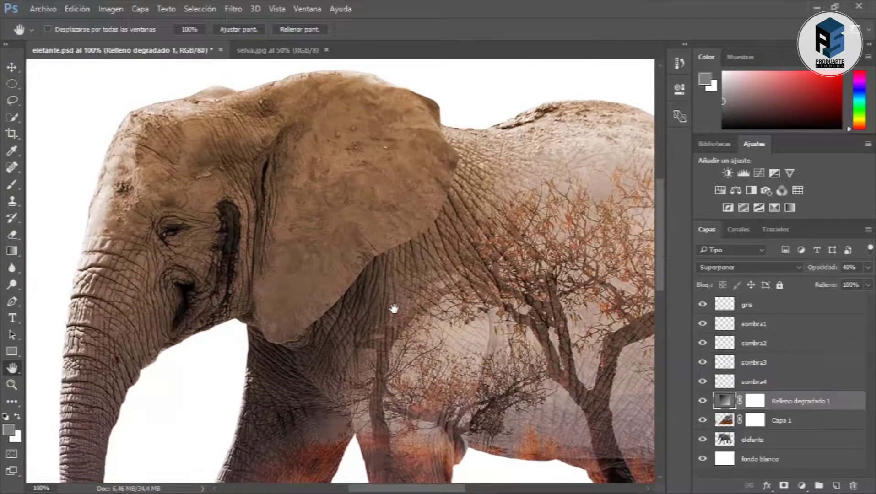
pyautogui.moveTo(394, 309); pyautogui.dragTo(385, 112)
pyautogui.moveTo(406, 230); pyautogui.dragTo(407, 195)
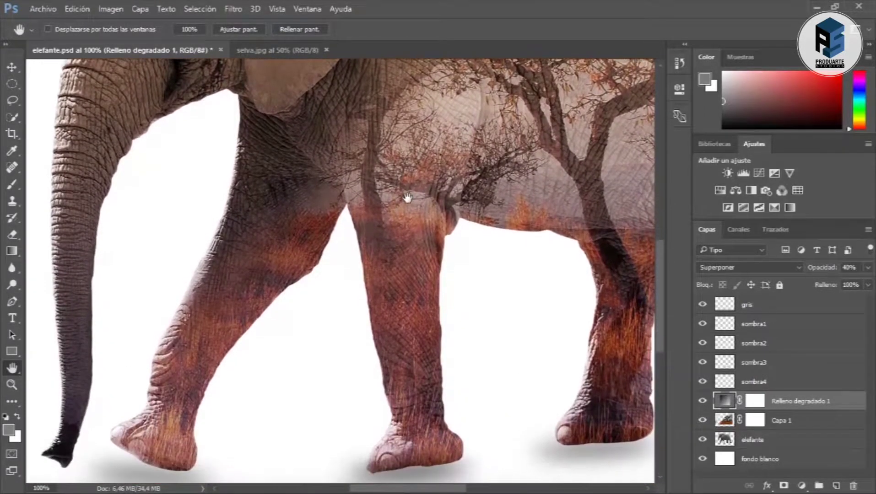
pyautogui.moveTo(407, 195)
pyautogui.mouseDown()
pyautogui.moveTo(306, 188)
pyautogui.moveTo(231, 214)
pyautogui.moveTo(129, 232)
pyautogui.mouseUp()
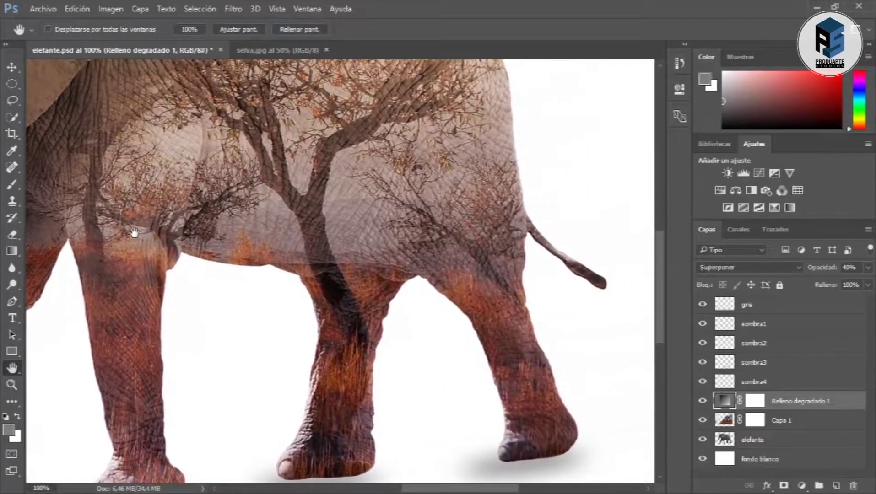
pyautogui.moveTo(270, 167); pyautogui.dragTo(299, 228)
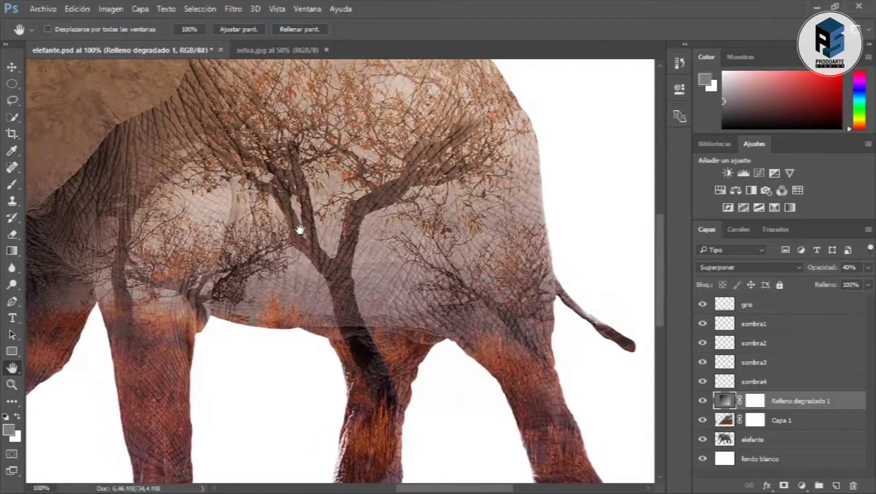
pyautogui.moveTo(294, 193); pyautogui.dragTo(334, 244)
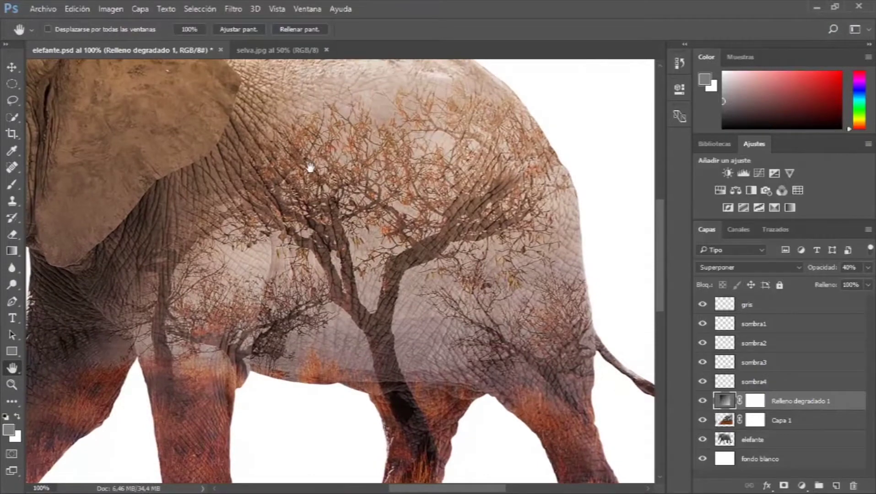